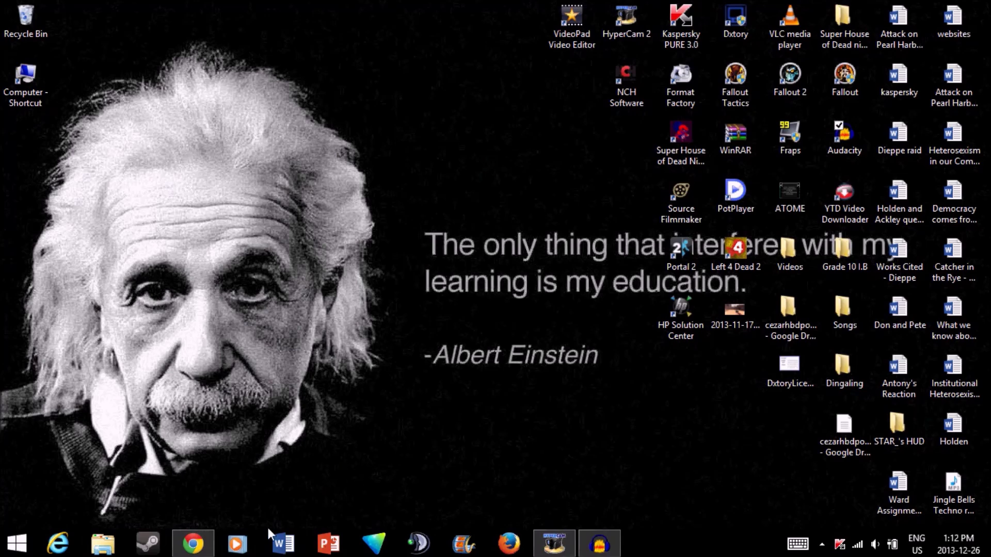
- Restore the Chrome window from the taskbar and open a new tab
click(197, 552)
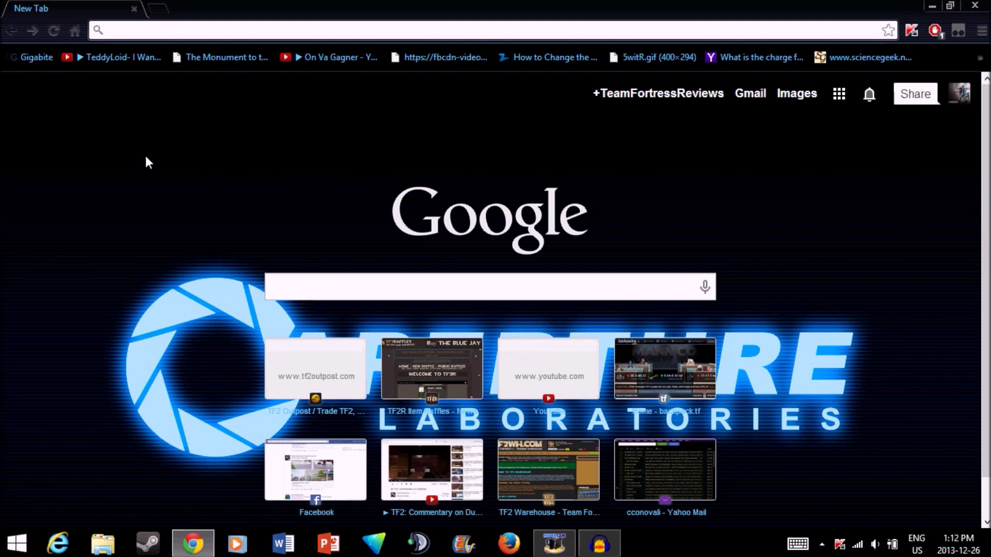
click(155, 12)
- Search Google for 'Doodle hud' and open the TeamFortress.TV custom HUD collection thread
click(58, 7)
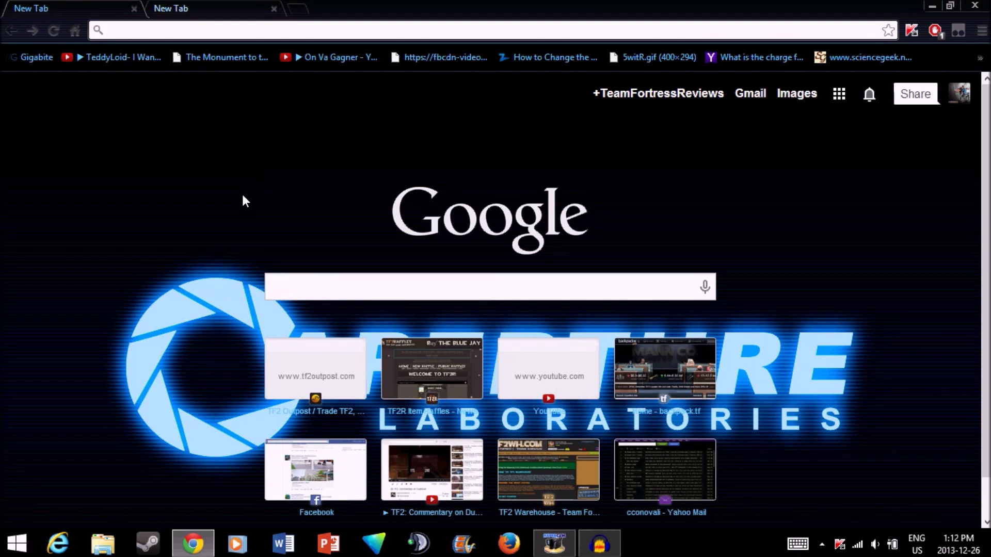
text(Doodle )
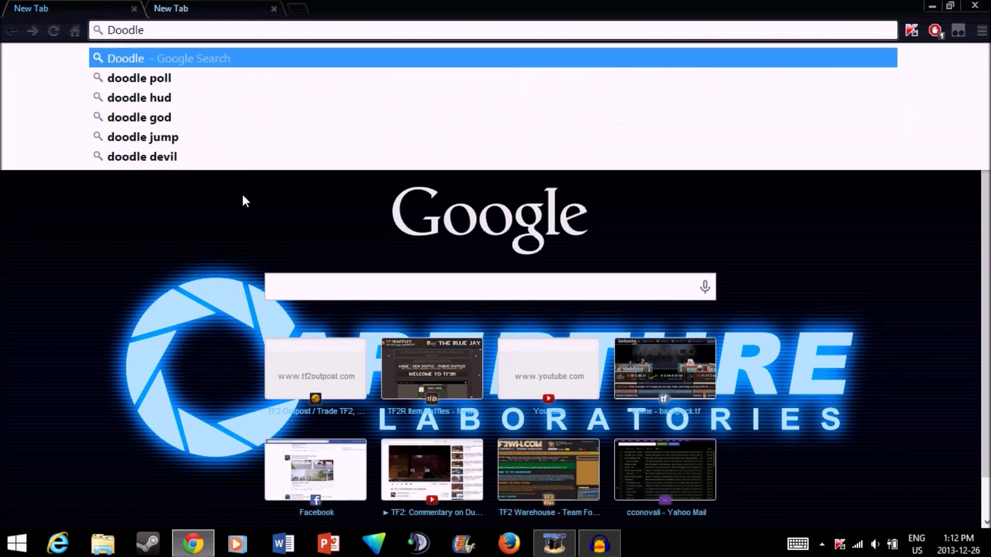
text(hud)
key(Return)
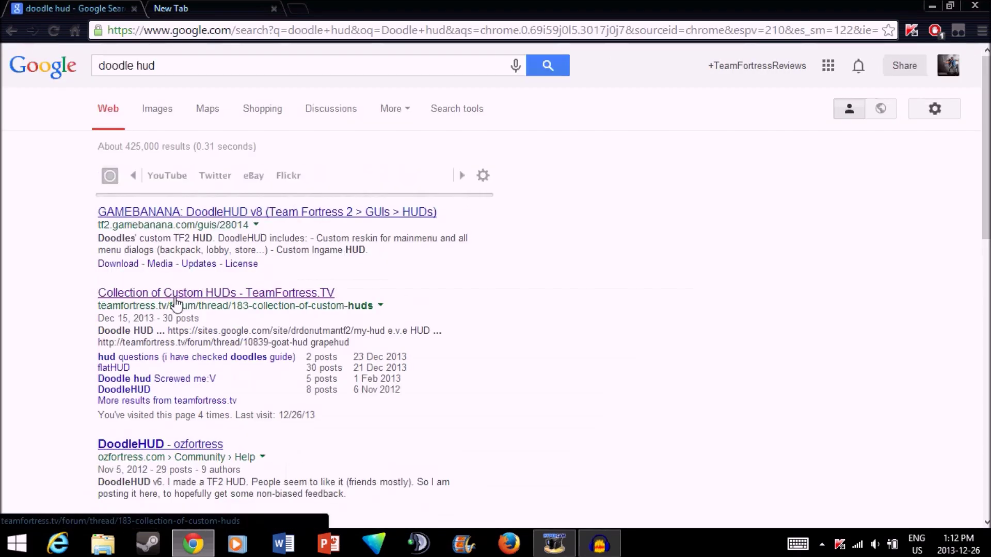
click(135, 295)
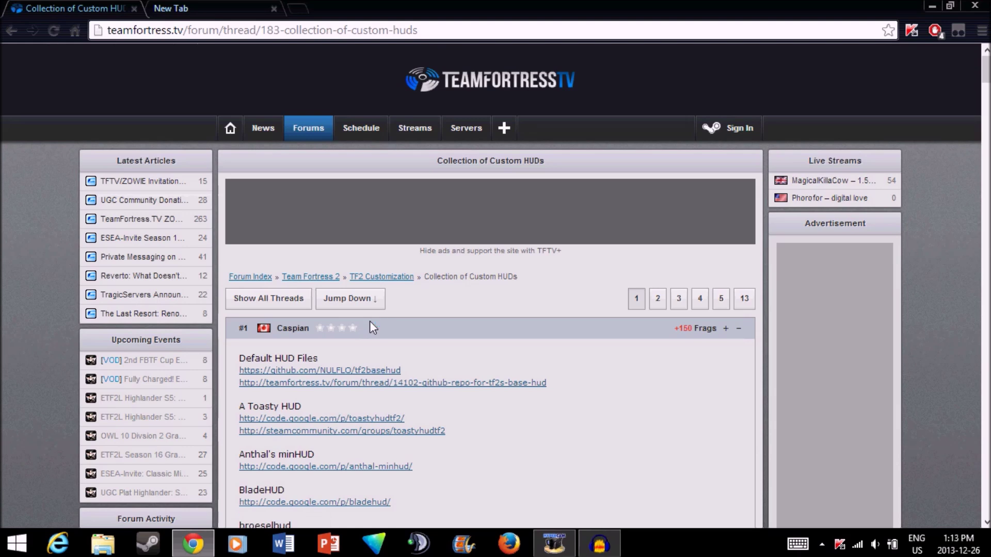
scroll(540, 269, down, 5)
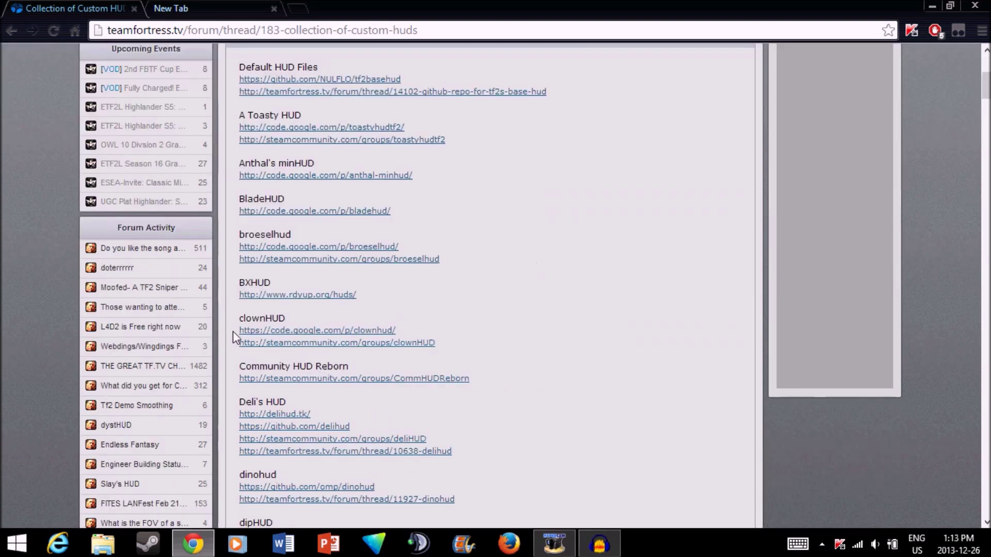
scroll(362, 390, down, 5)
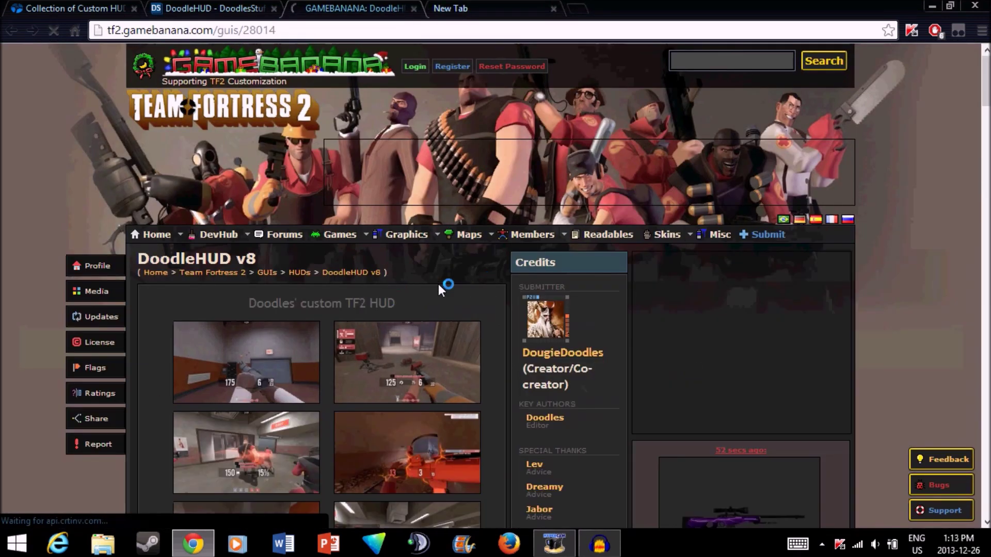
- Enlarge the first DoodleHUD screenshot on GameBanana, then close it
scroll(439, 284, down, 5)
scroll(219, 183, up, 5)
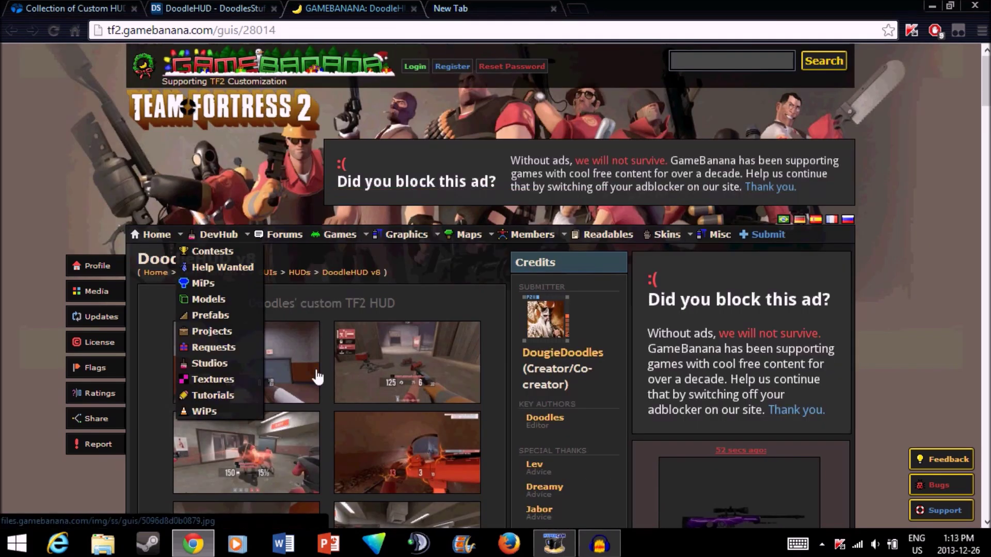
click(267, 384)
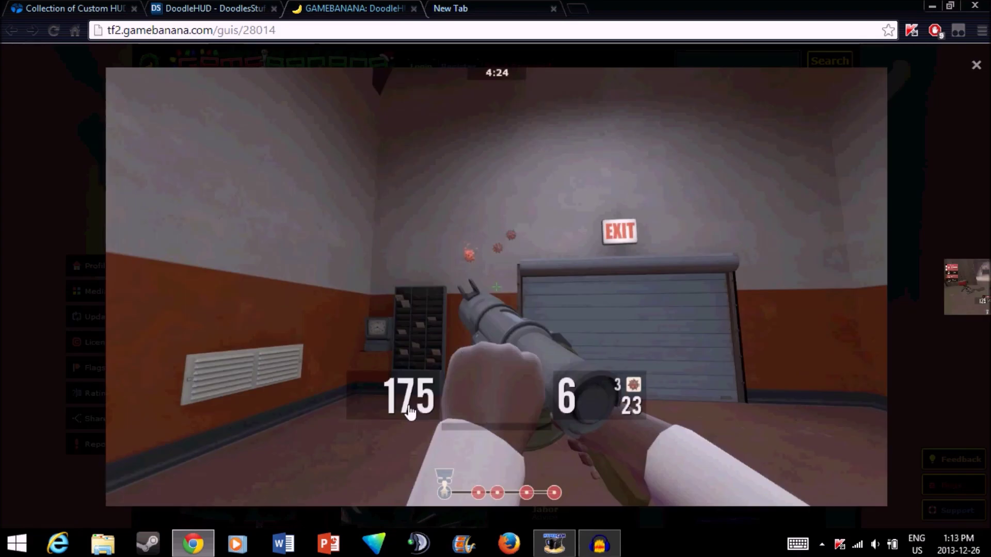
click(48, 207)
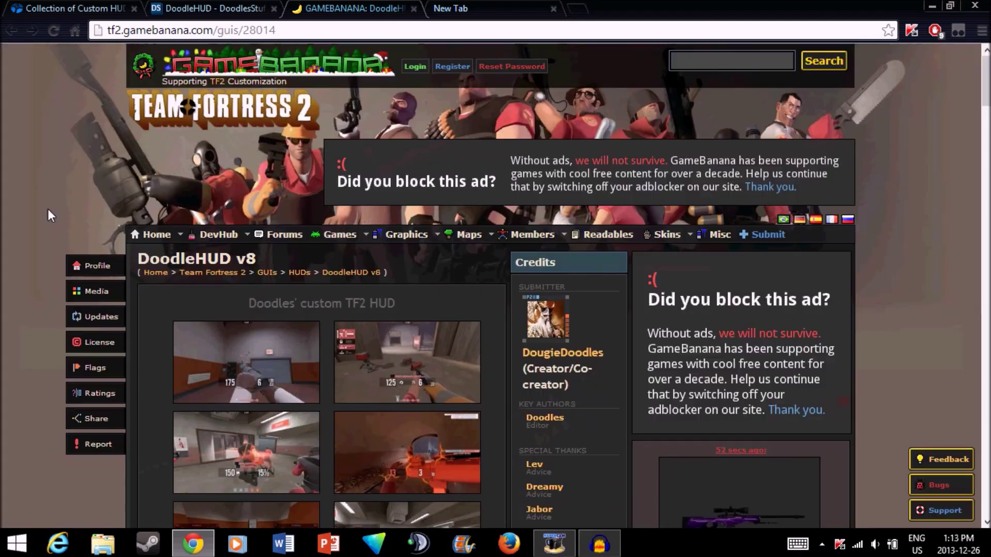
- Preview the main-menu, Gold Rush and scoreboard screenshots, then close the viewer
scroll(163, 200, down, 12)
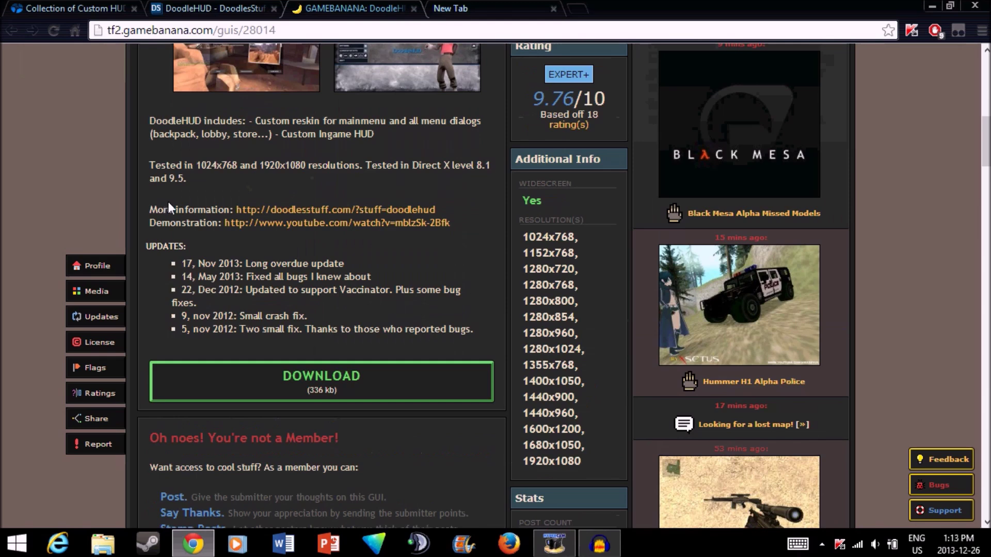
scroll(191, 220, up, 12)
scroll(427, 434, down, 7)
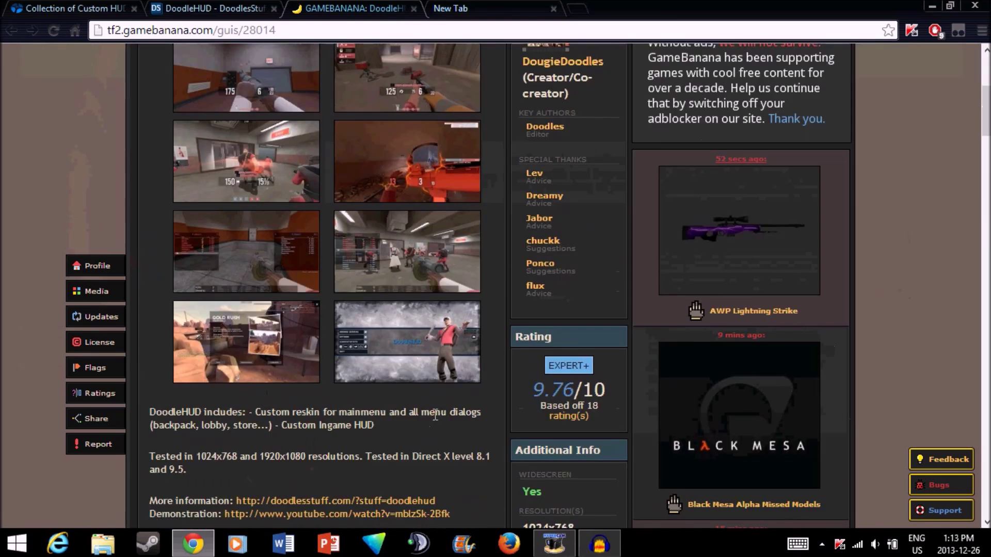
click(418, 361)
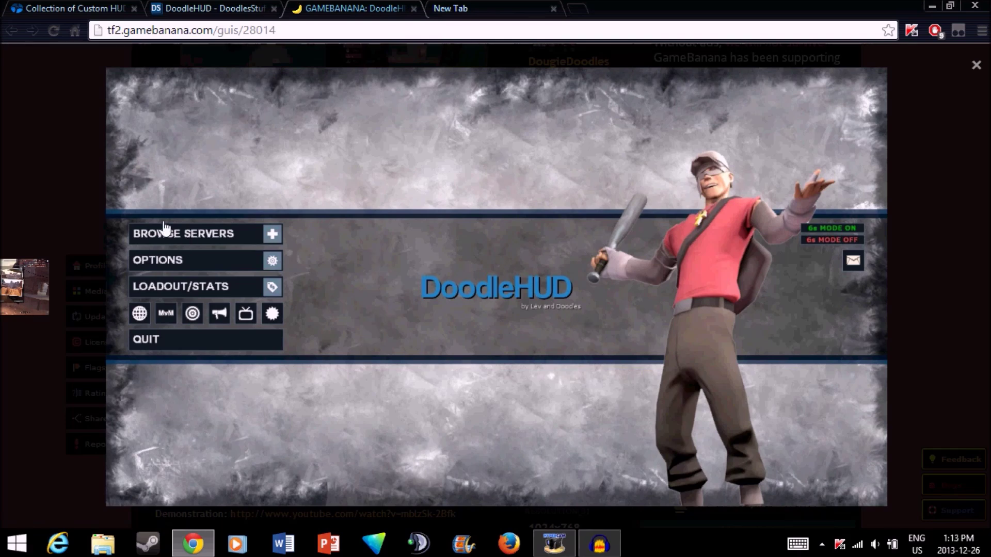
click(25, 190)
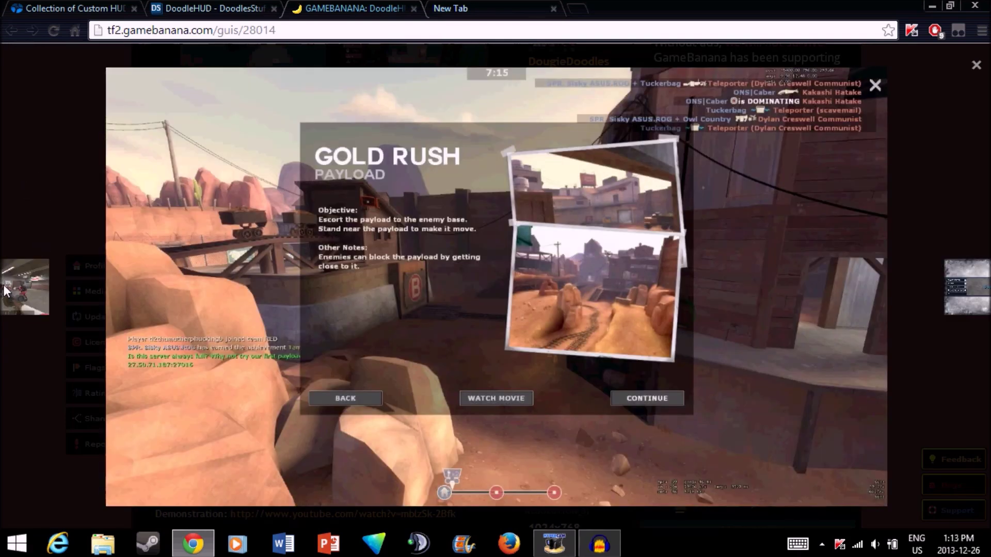
click(5, 291)
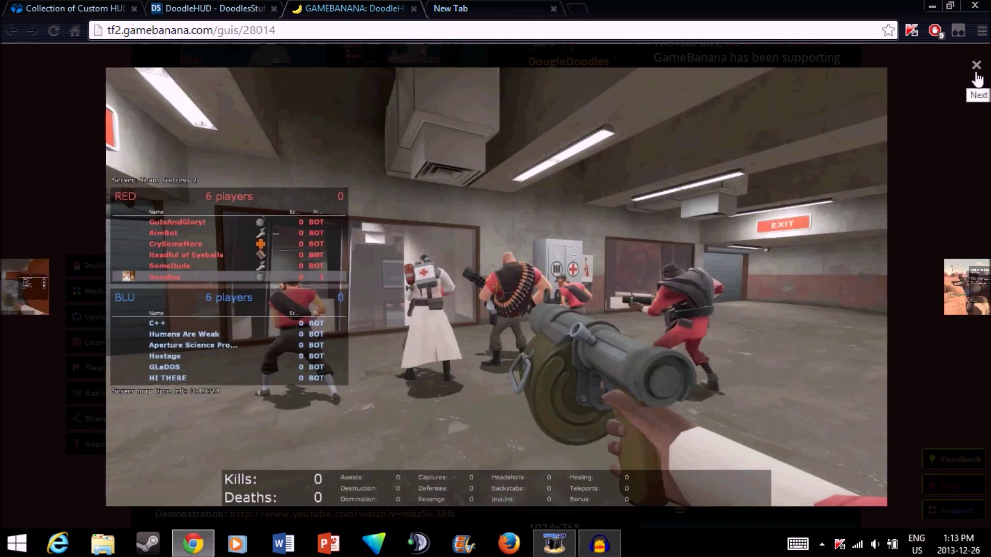
key(Escape)
scroll(198, 270, down, 5)
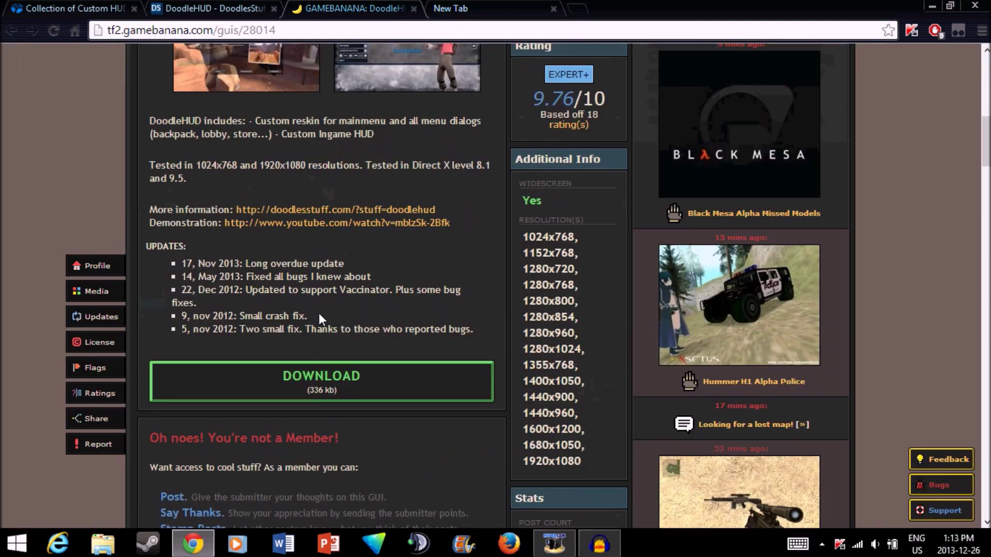
- Download doodlehud_v8_17-11-2013.rar through the direct link and open it in WinRAR
click(324, 366)
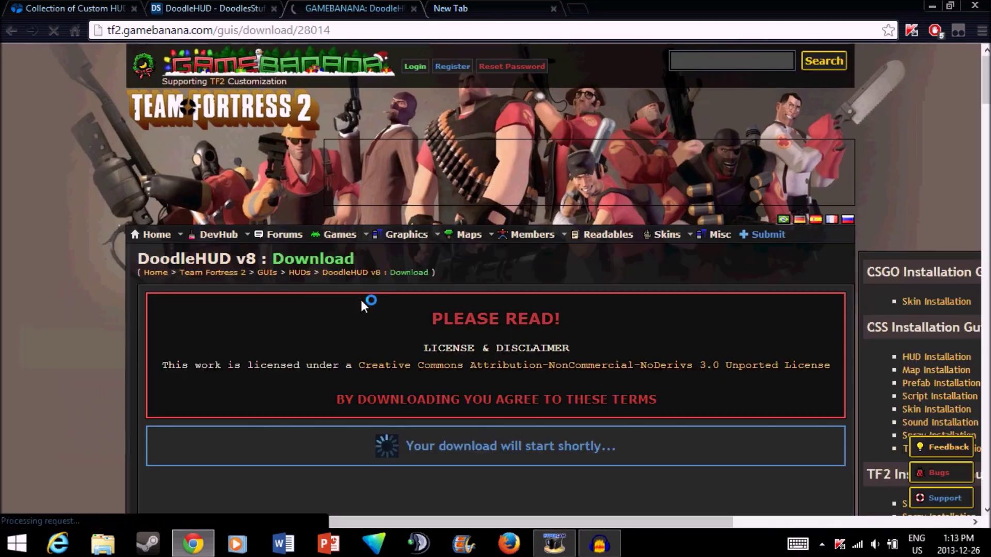
scroll(320, 330, down, 5)
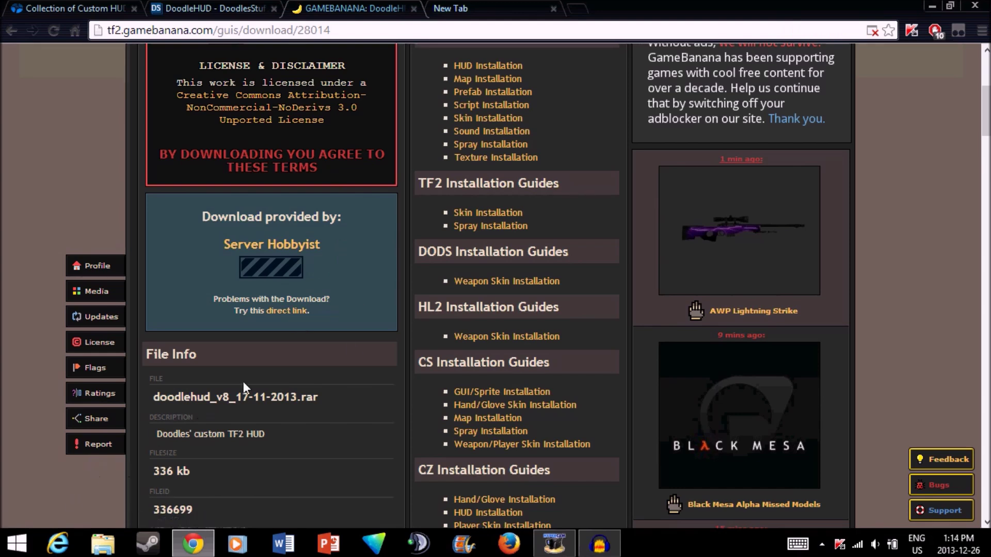
click(279, 311)
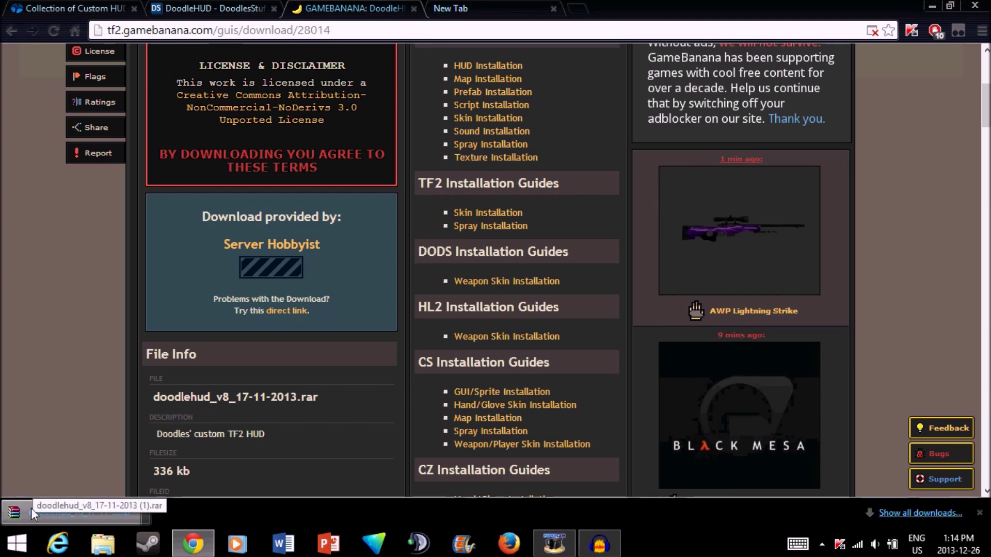
click(58, 511)
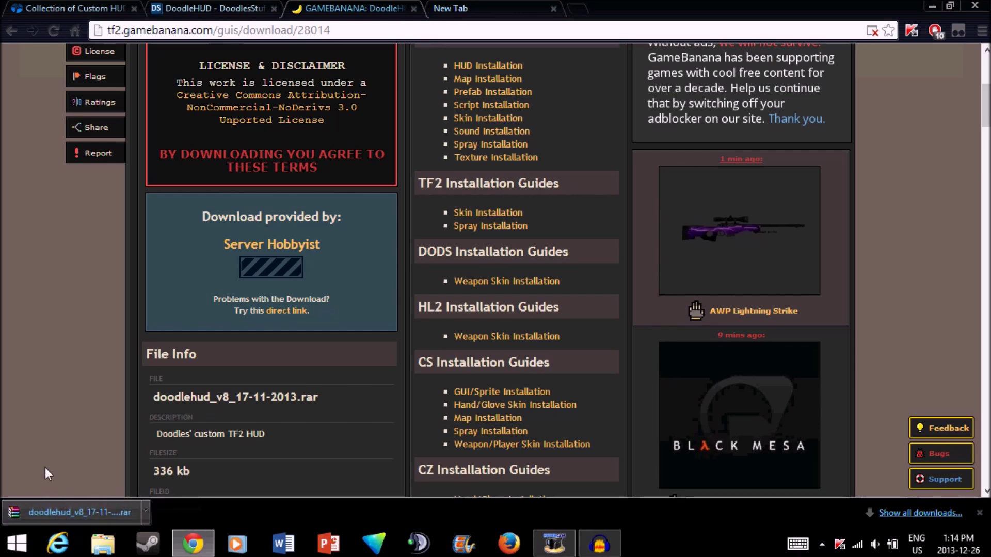
click(78, 511)
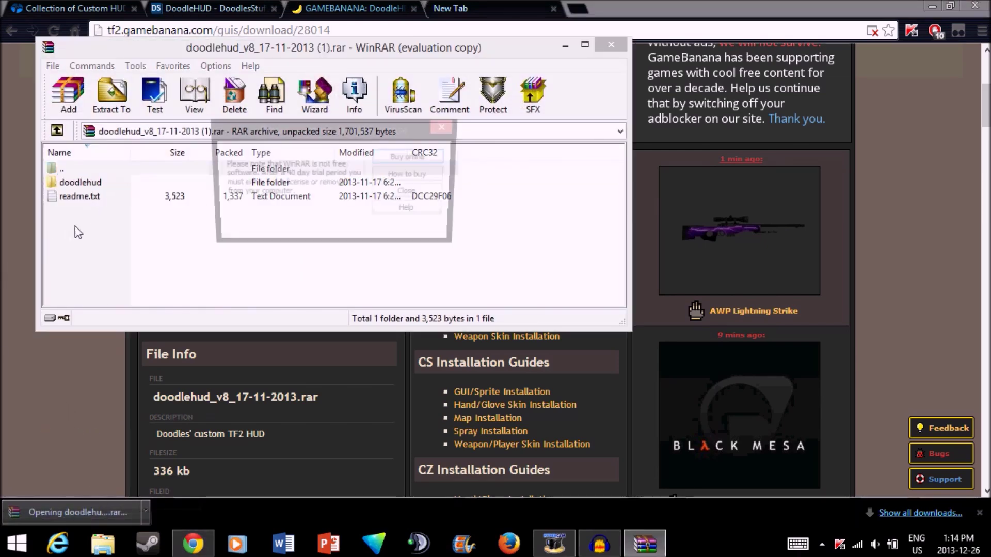
- Extract the doodlehud folder from the archive to the Desktop
click(447, 126)
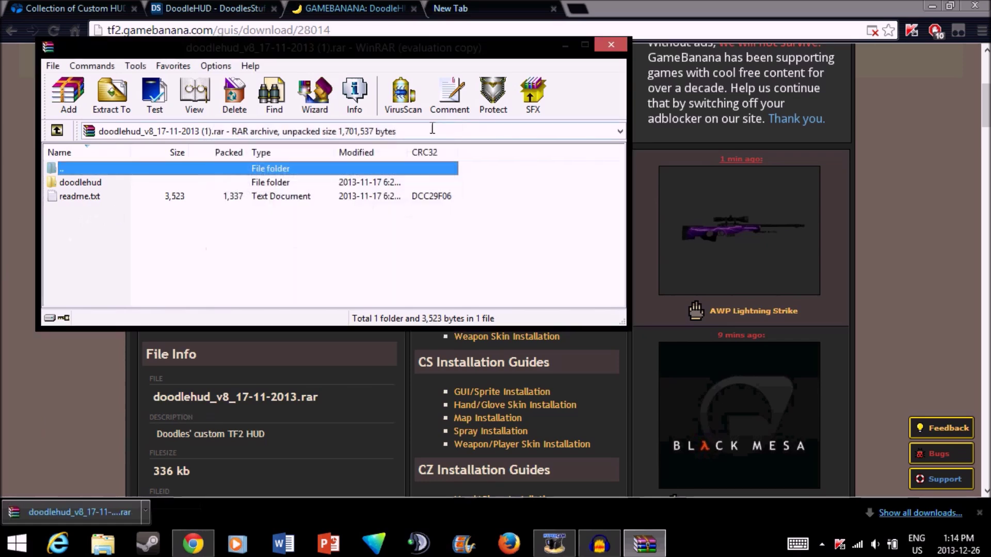
click(110, 184)
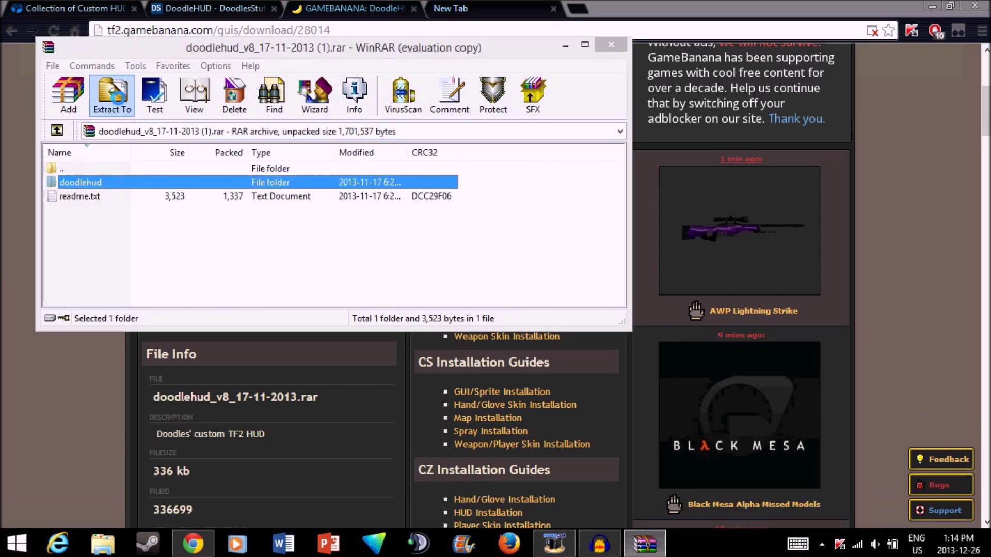
click(119, 103)
click(372, 106)
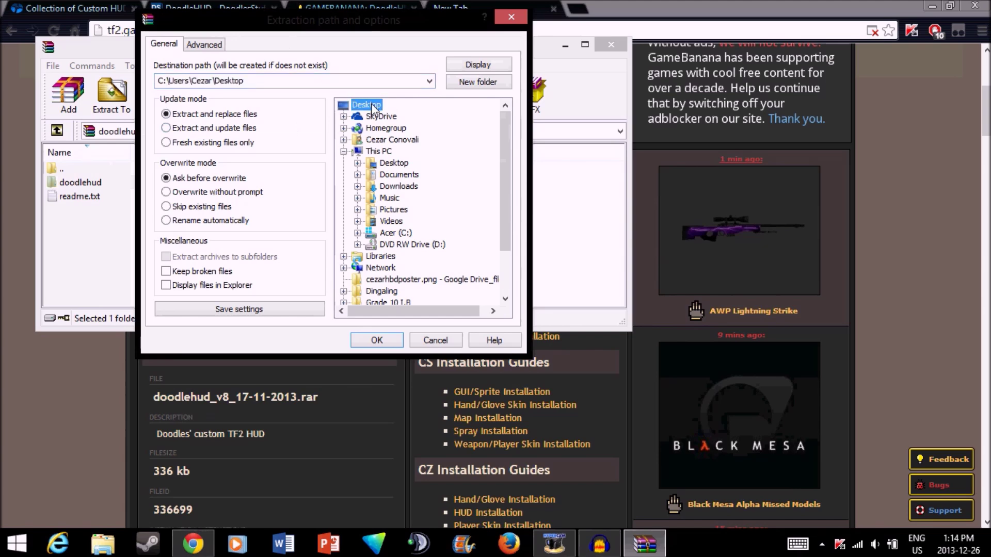
click(383, 340)
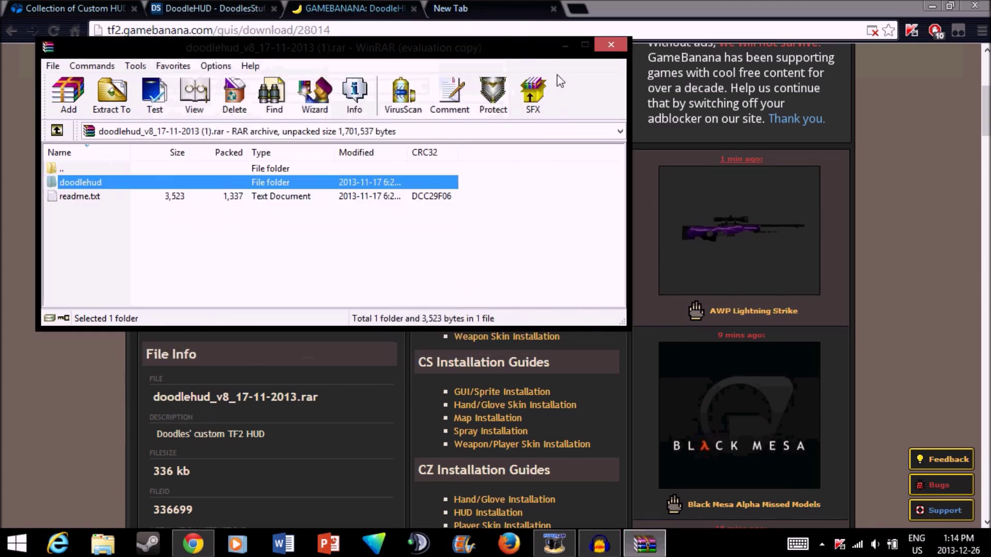
- Minimize WinRAR and Chrome and select the extracted doodlehud folder on the desktop
click(565, 46)
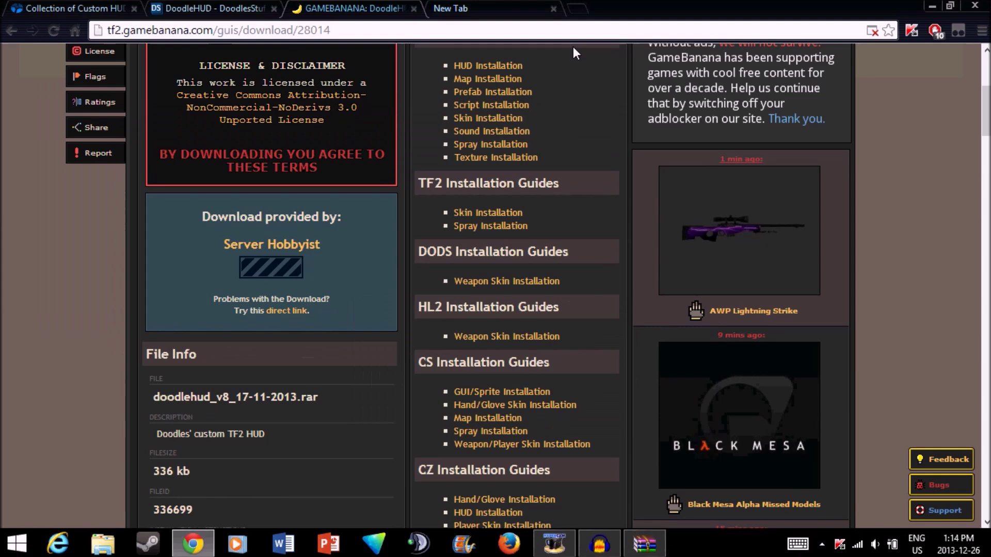
click(932, 6)
click(30, 149)
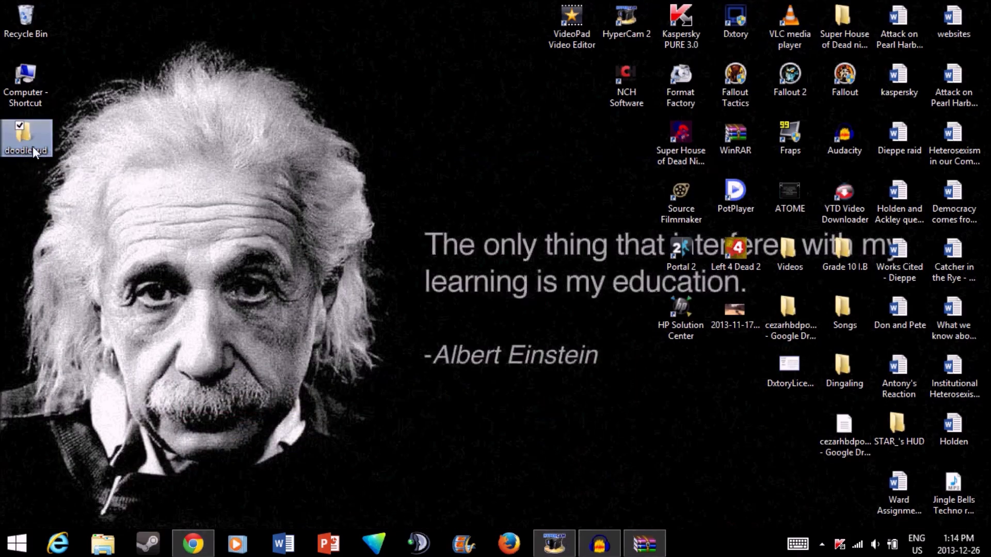
- Browse from This PC through Acer (C:) and Program Files (x86) into Steam
double_click(37, 93)
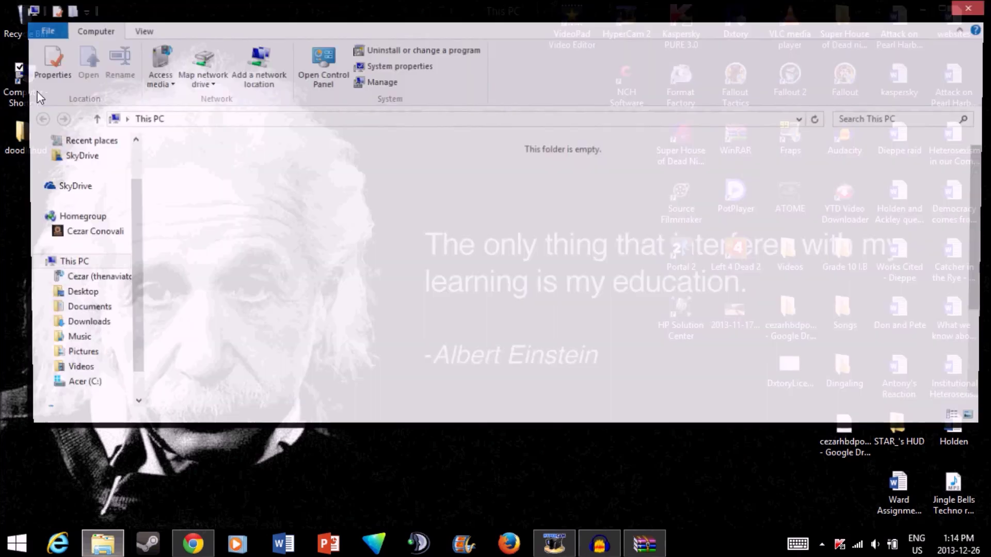
scroll(339, 267, down, 3)
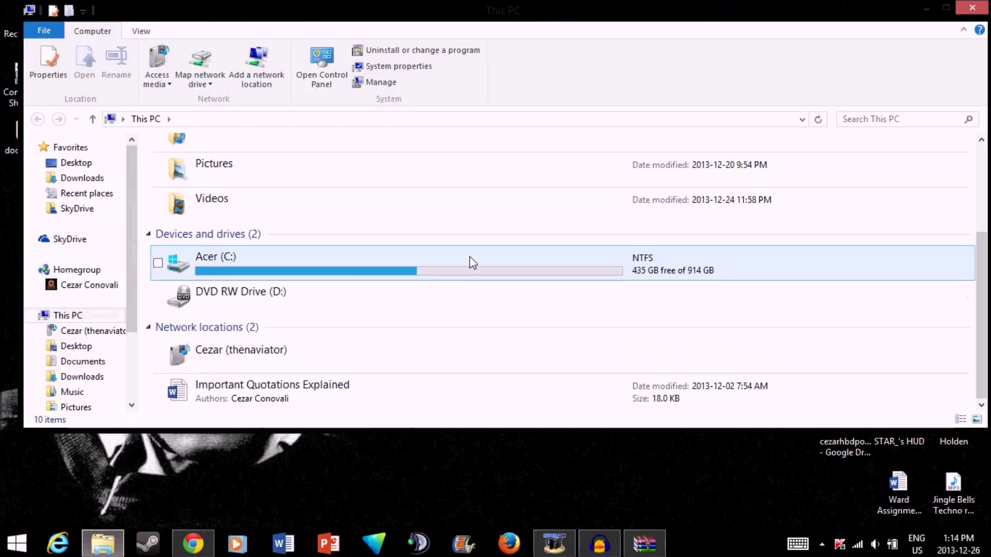
double_click(320, 276)
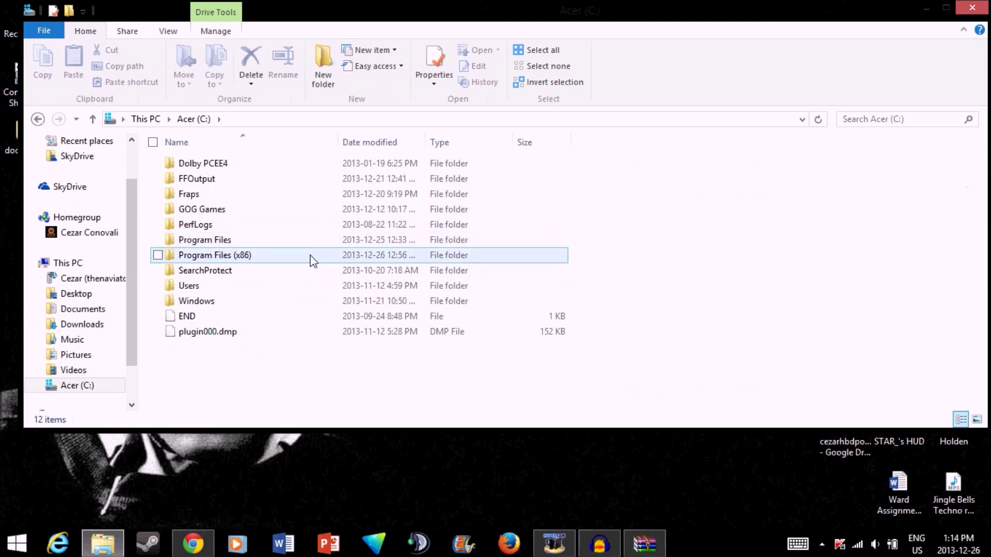
double_click(312, 258)
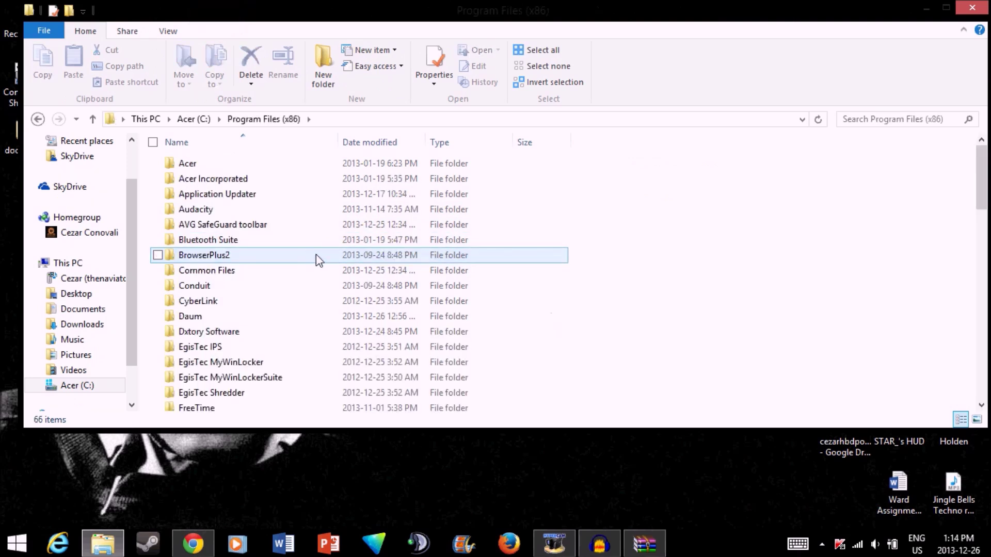
scroll(250, 265, down, 12)
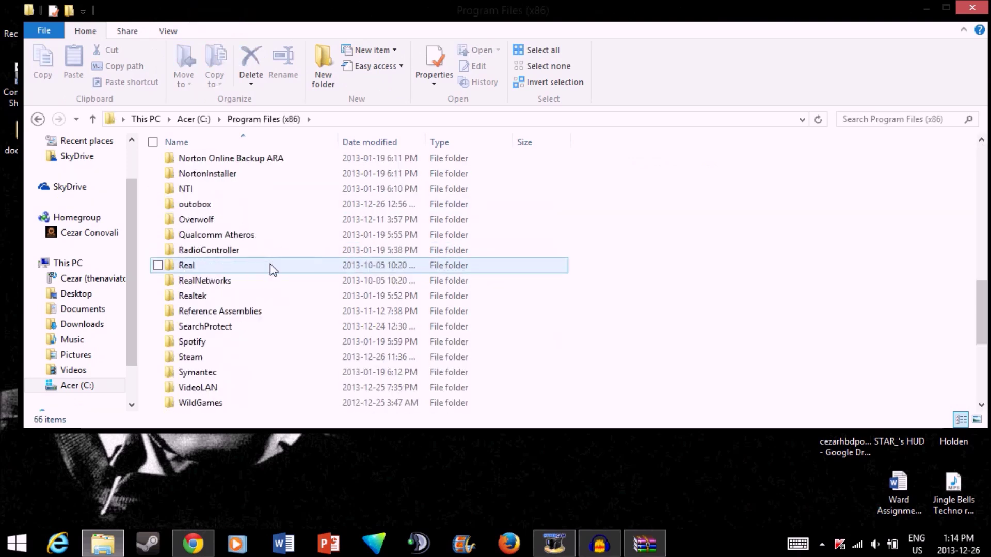
double_click(244, 357)
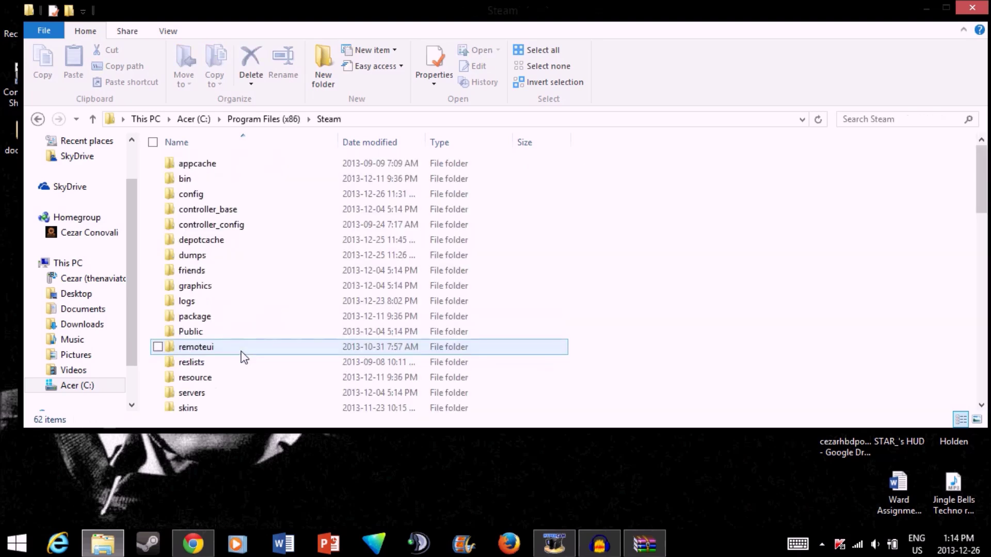
- Continue through SteamApps, common, Team Fortress 2 and tf into the custom folder
scroll(397, 300, down, 3)
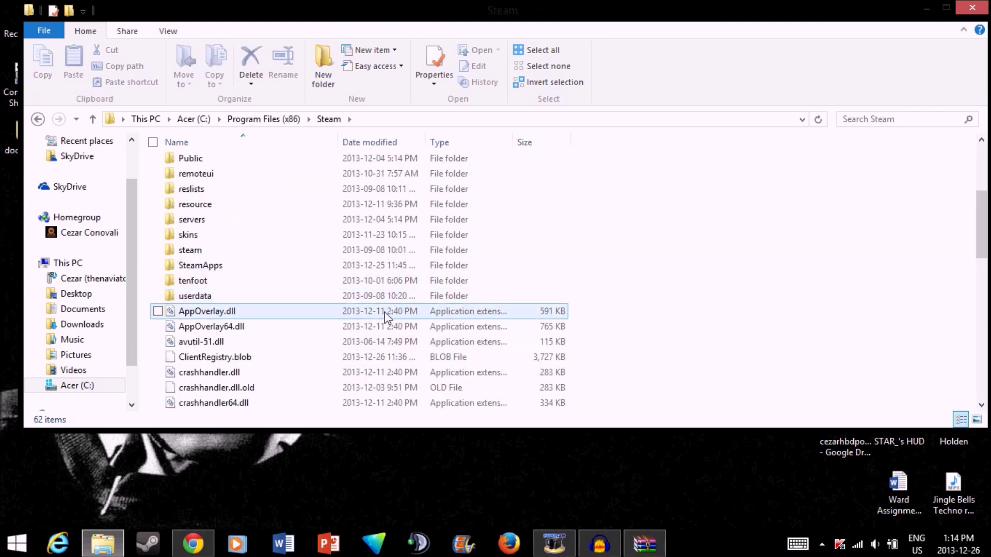
double_click(321, 271)
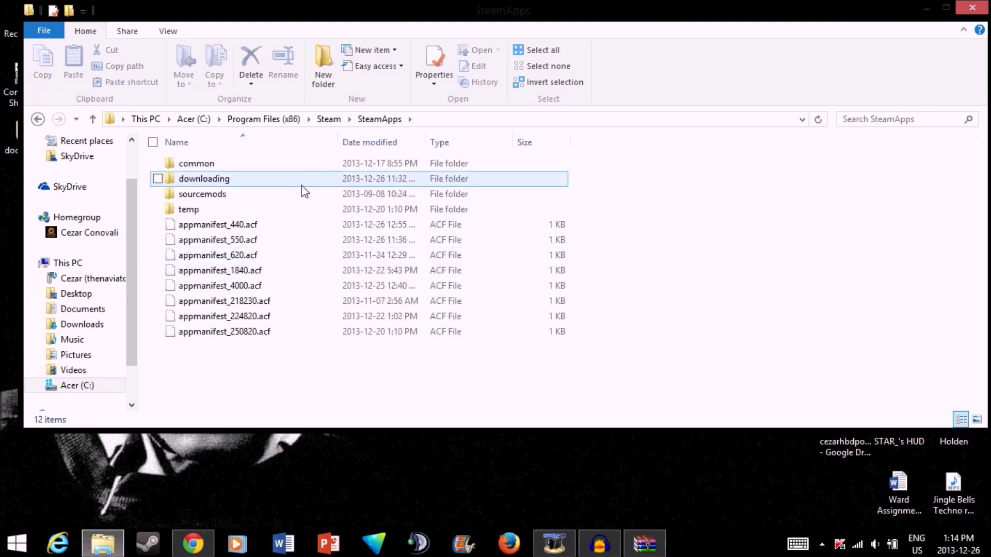
double_click(297, 165)
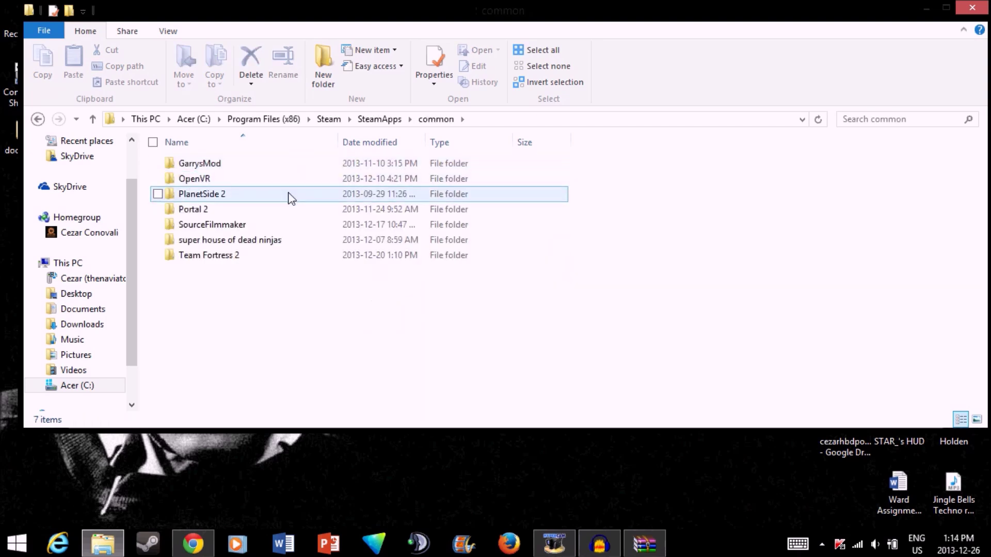
click(279, 255)
double_click(276, 255)
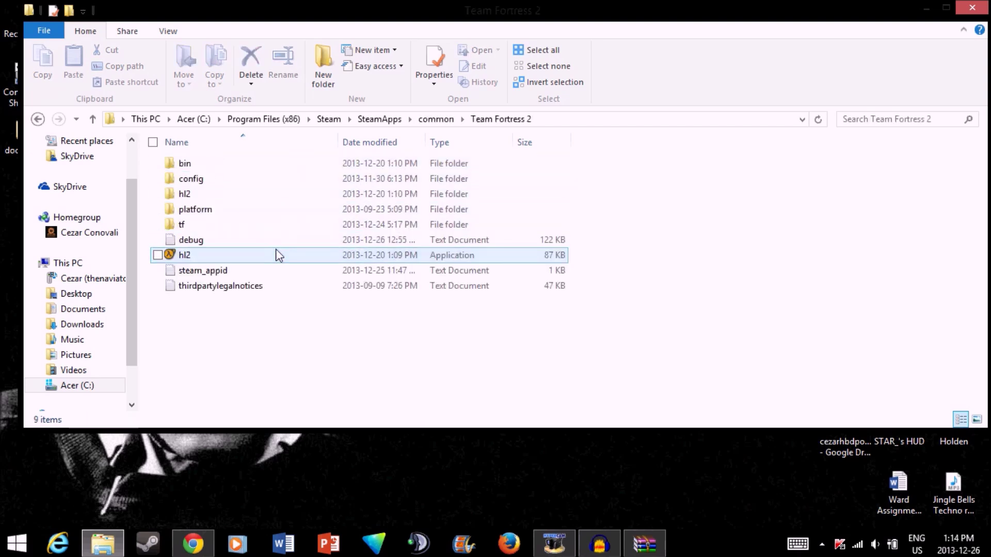
double_click(272, 231)
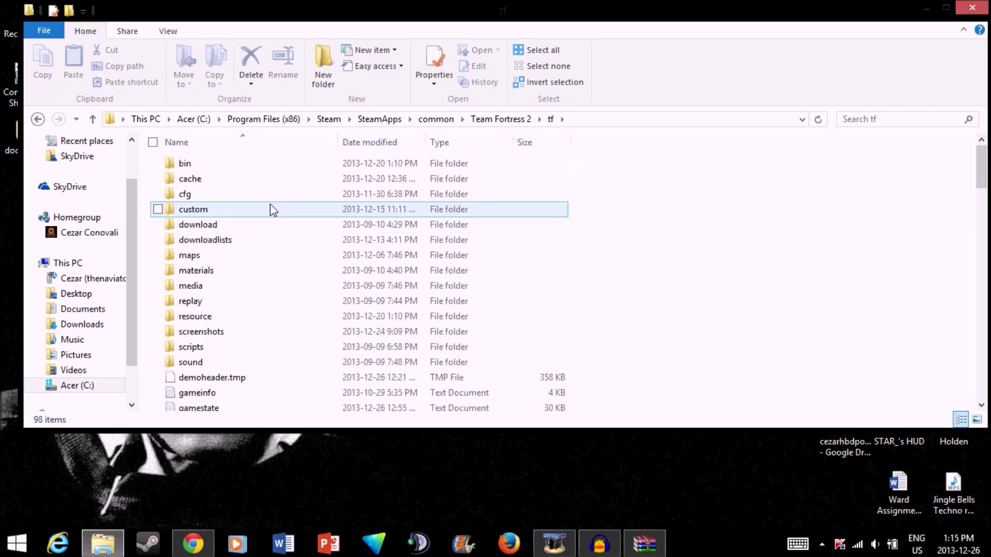
double_click(271, 207)
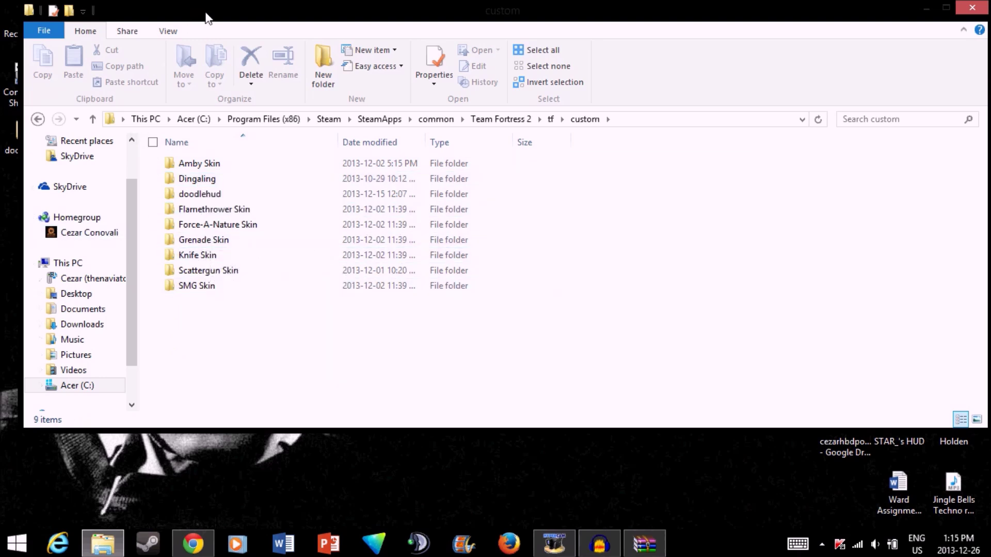
- Drag the desktop doodlehud folder into the Team Fortress 2 tf\custom folder window
drag(206, 18, 267, 30)
mouse_move(24, 147)
mouse_down()
mouse_move(79, 151)
mouse_move(287, 207)
mouse_move(314, 223)
mouse_move(305, 346)
mouse_move(255, 355)
mouse_move(299, 342)
mouse_move(321, 366)
mouse_move(387, 349)
mouse_move(269, 326)
mouse_move(26, 215)
mouse_move(25, 143)
mouse_up()
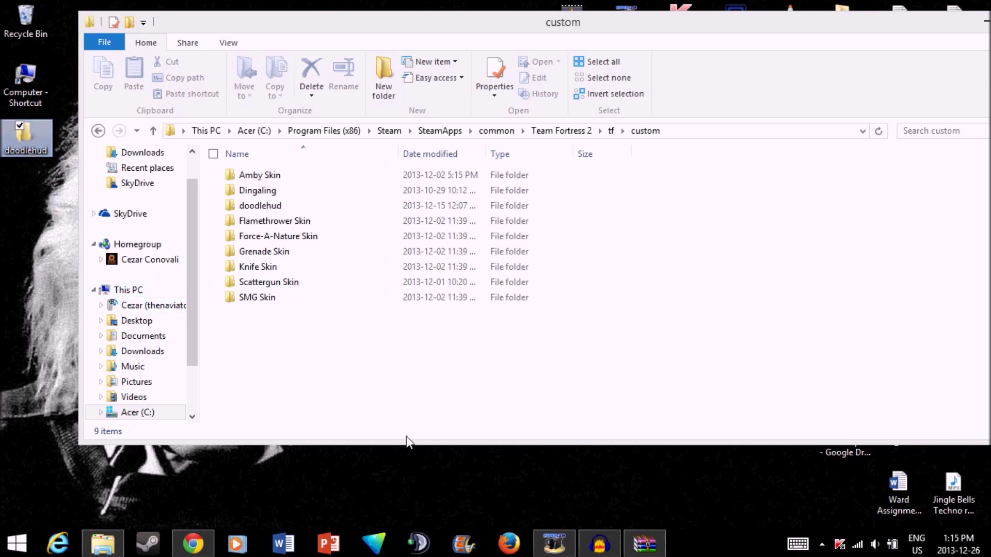